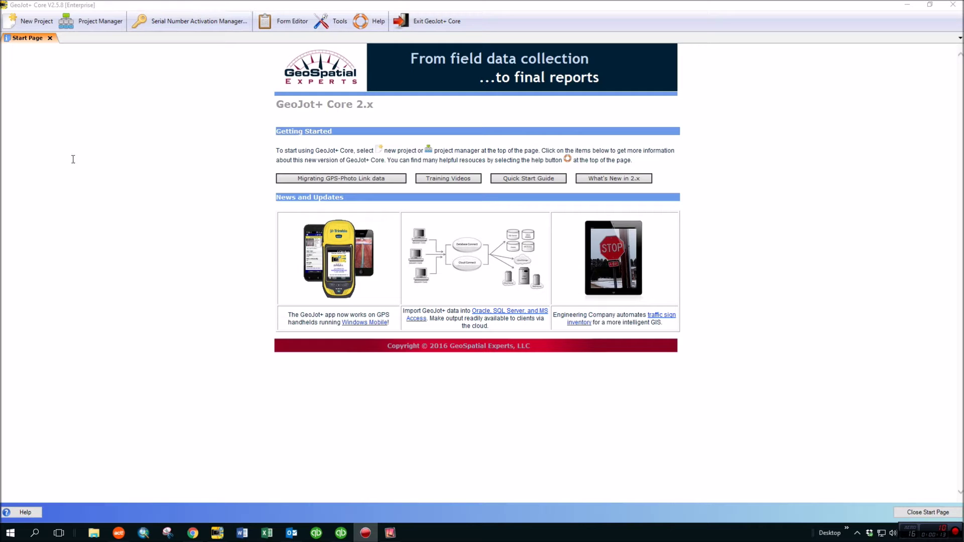
Open a new Form Editor tab with an empty form.
click(290, 25)
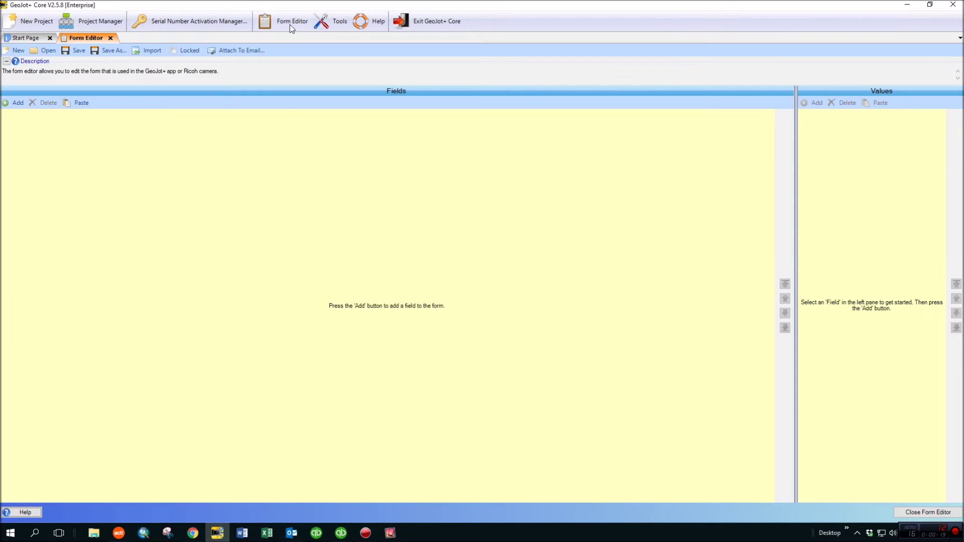
Add three field rows, then switch Retain Value on and back off for all of them.
click(17, 103)
click(16, 103)
click(17, 103)
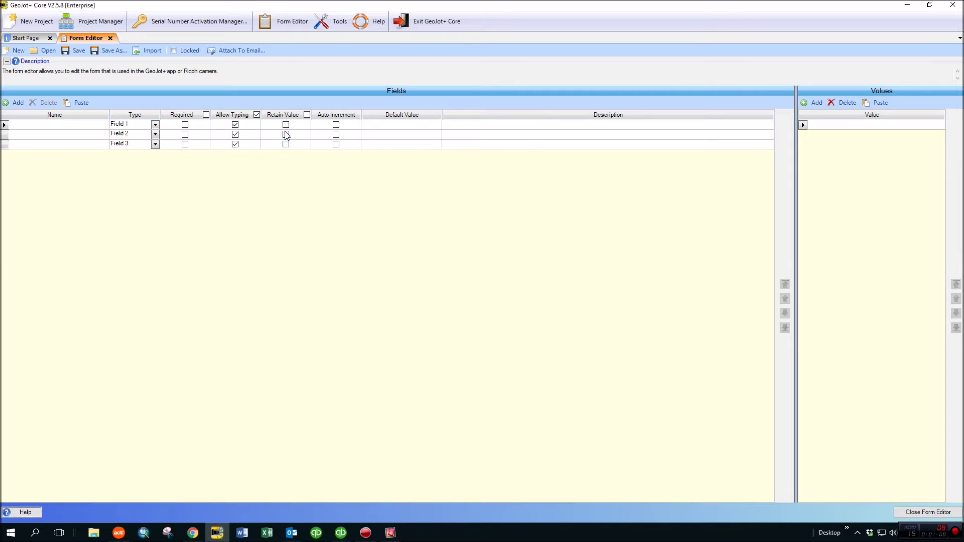
click(307, 114)
click(306, 114)
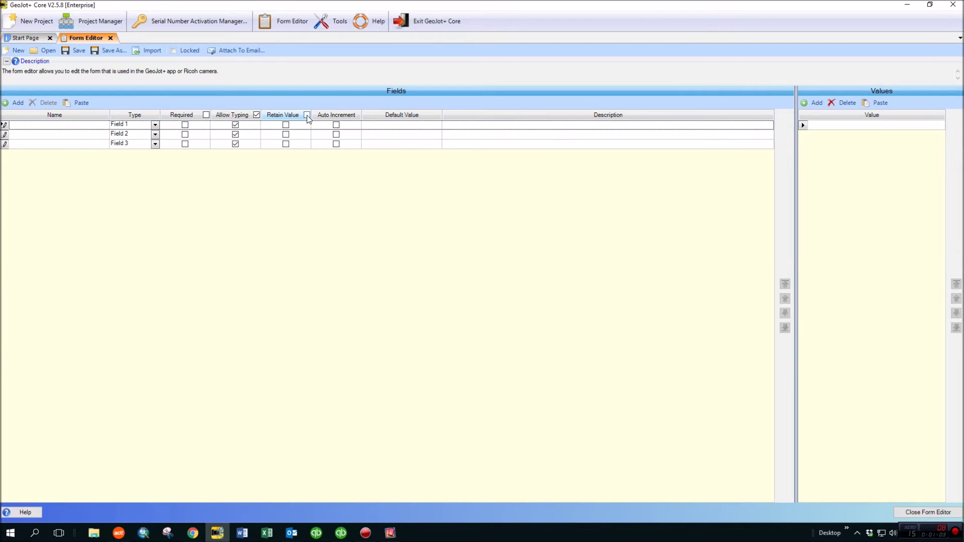
click(63, 124)
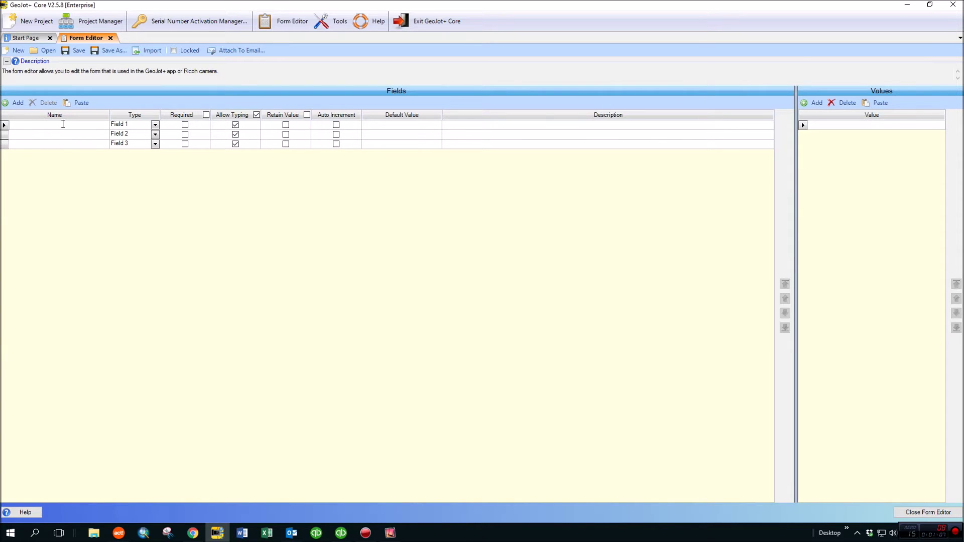
Name the first field Number and make it required and auto-incrementing, with typing disallowed.
text(Number)
click(186, 126)
click(235, 125)
click(336, 126)
click(336, 126)
Give Number a default value of 0 and the description 'The number of the photo'.
click(416, 124)
text(0)
click(372, 123)
click(532, 125)
text(The number of the photo)
click(48, 134)
Name the second field Inspector Name and add four inspector names as its dropdown values.
text(Inspect)
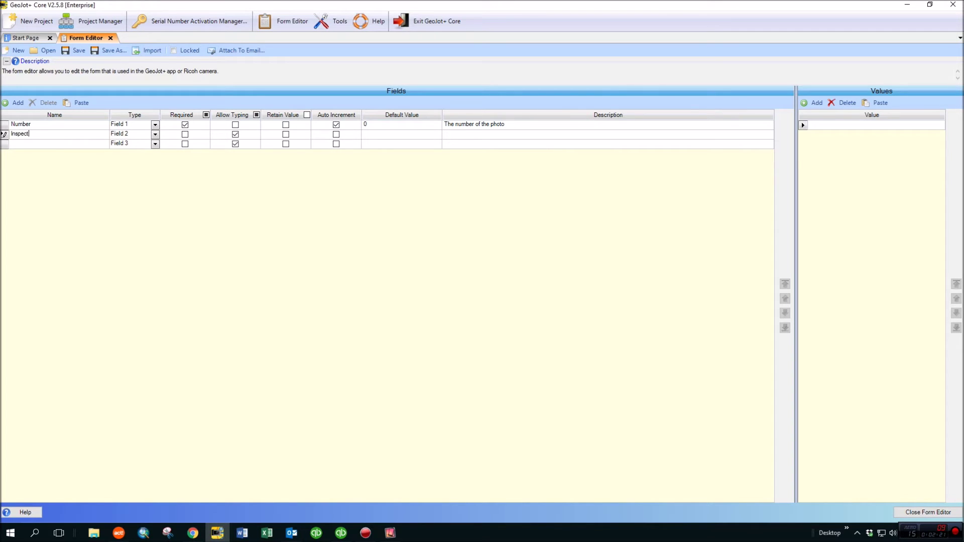
text(or Name)
click(833, 124)
text(Tyler)
key(Return)
text(Jim)
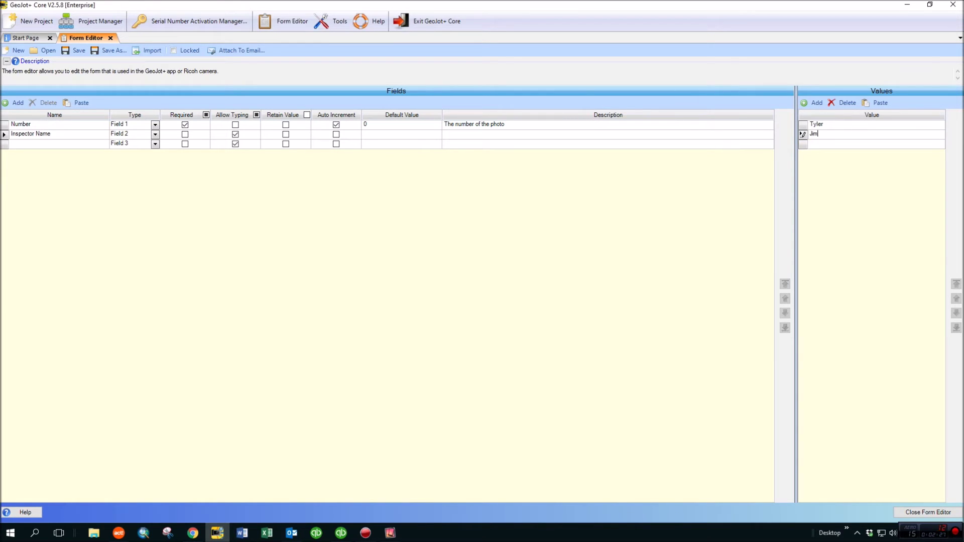
key(Return)
text(Bill)
key(Return)
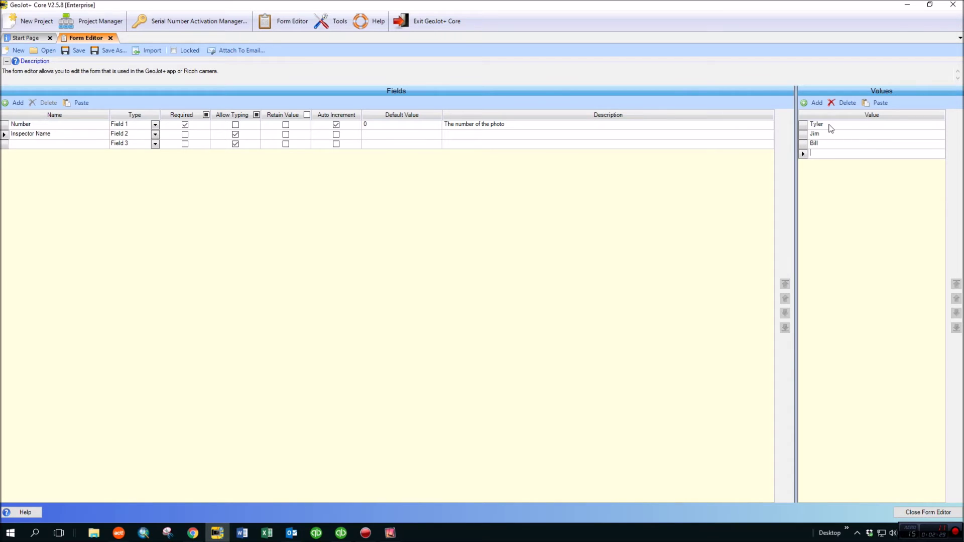
text(Mary)
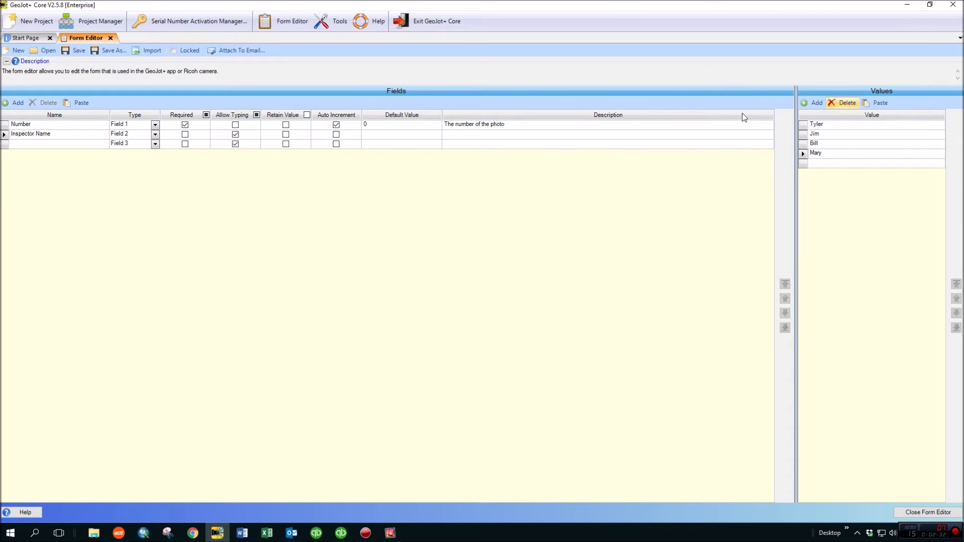
click(410, 147)
Make Inspector Name required and retained, disallow typing, and describe it 'Select your name from the dropdown list'.
click(235, 135)
click(185, 135)
click(286, 134)
click(480, 133)
text(Select your name from the dropdow)
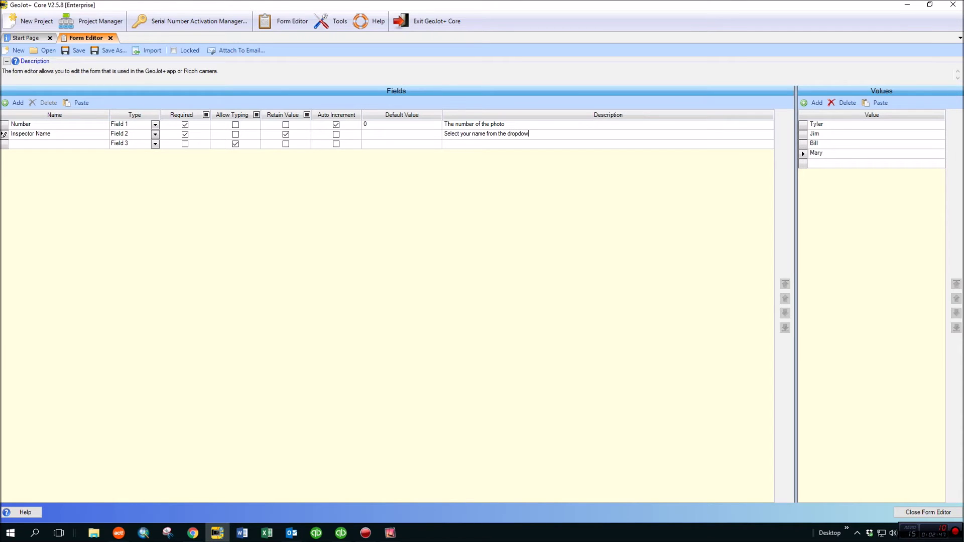
text(n list)
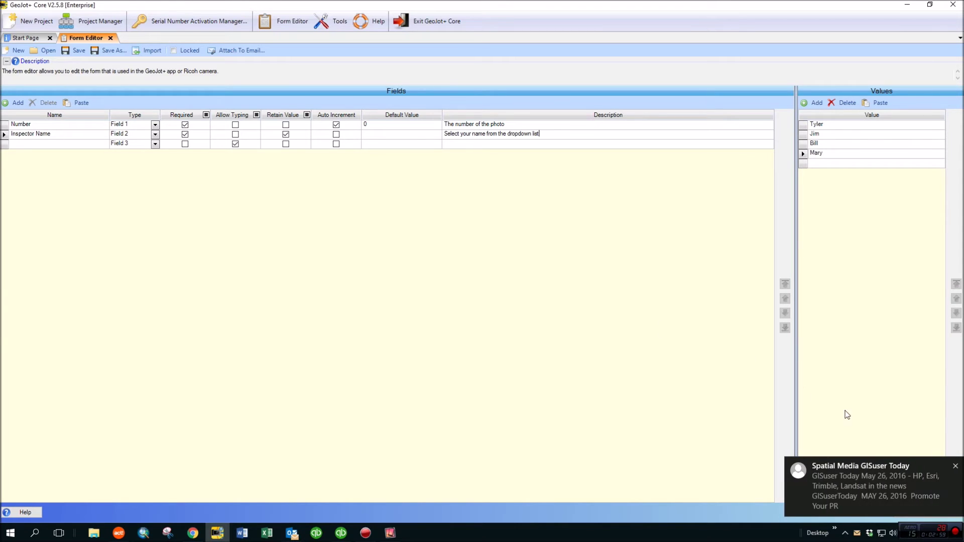
click(955, 466)
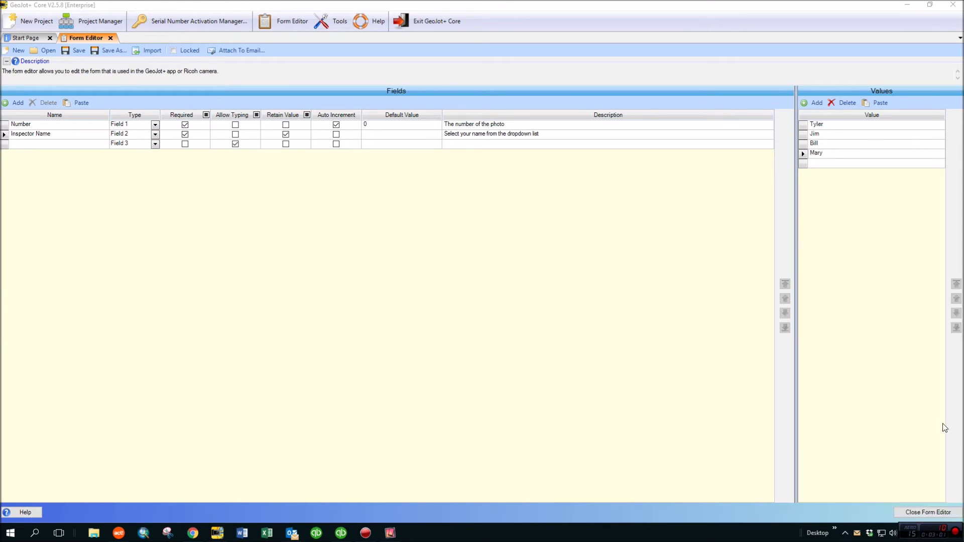
Name the third field Building Type with the choices House, Shed and Garage.
click(48, 147)
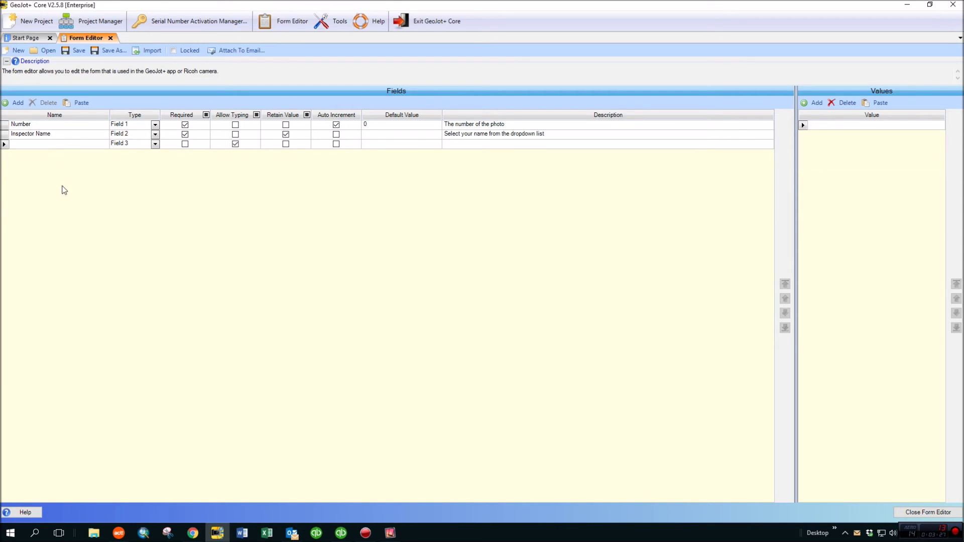
text(Building Type)
click(844, 126)
text(House)
key(Return)
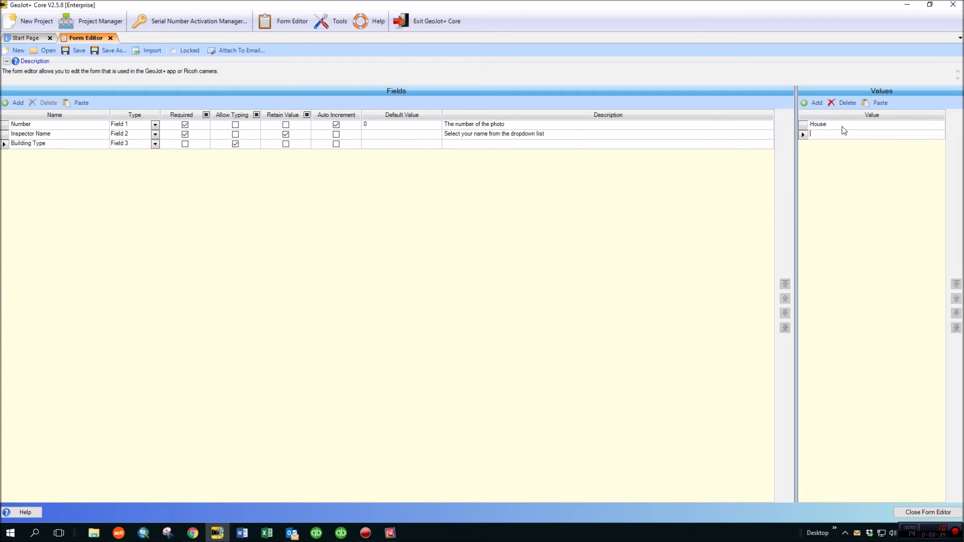
text(Shed)
key(Return)
text(Garage)
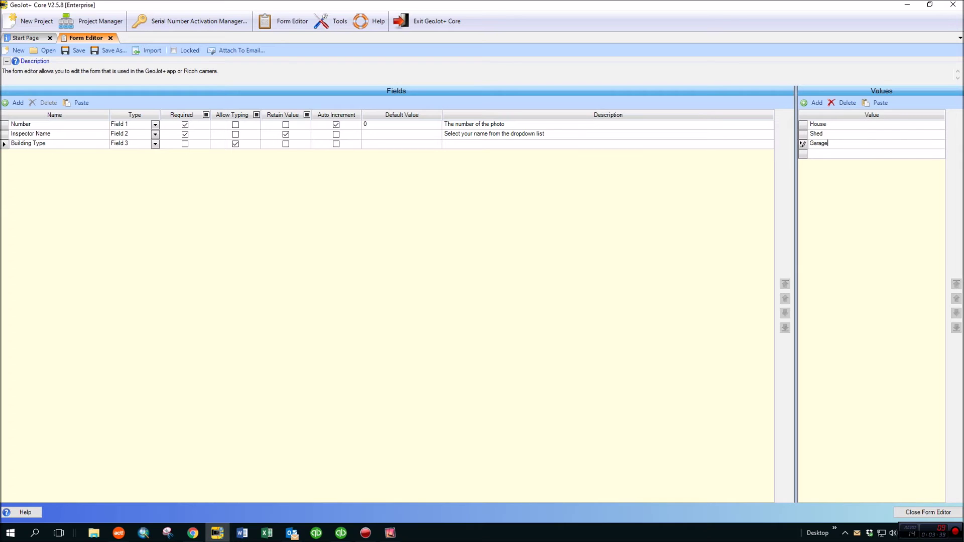
click(448, 173)
Describe Building Type as 'Select the building type', default it to House, and make it required.
text(Sel)
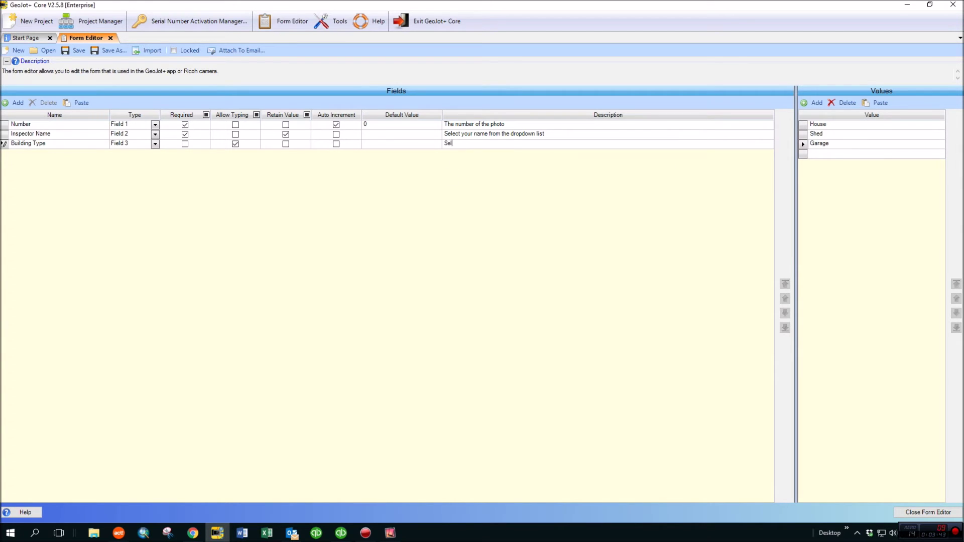
text(ect the building type)
click(404, 144)
text(House)
click(185, 144)
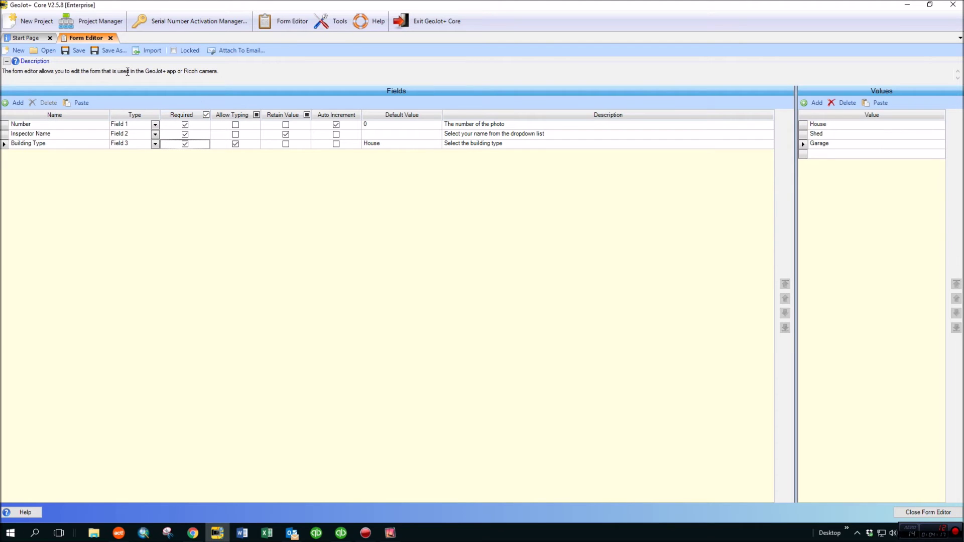
click(92, 52)
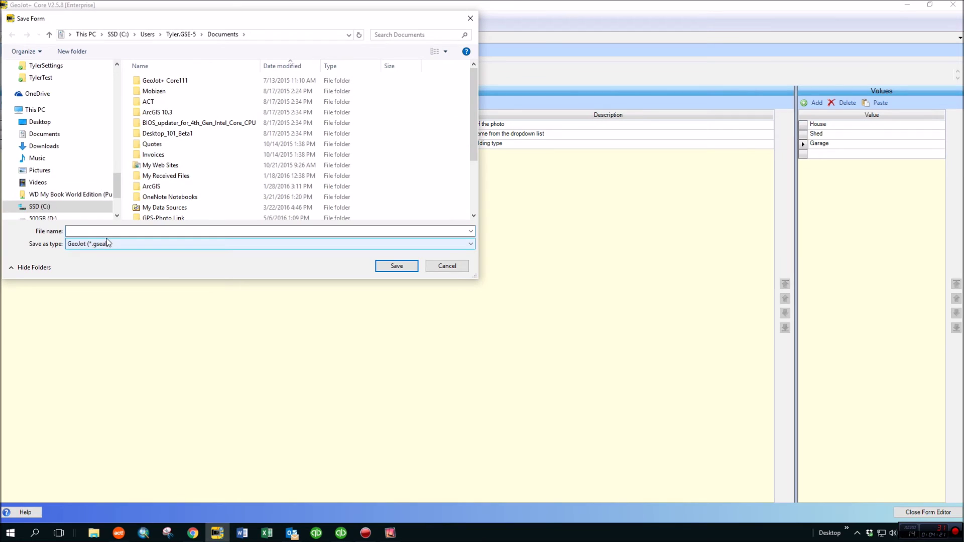
Save the form as Inspector1.gseal.
text(Inspector1)
click(382, 267)
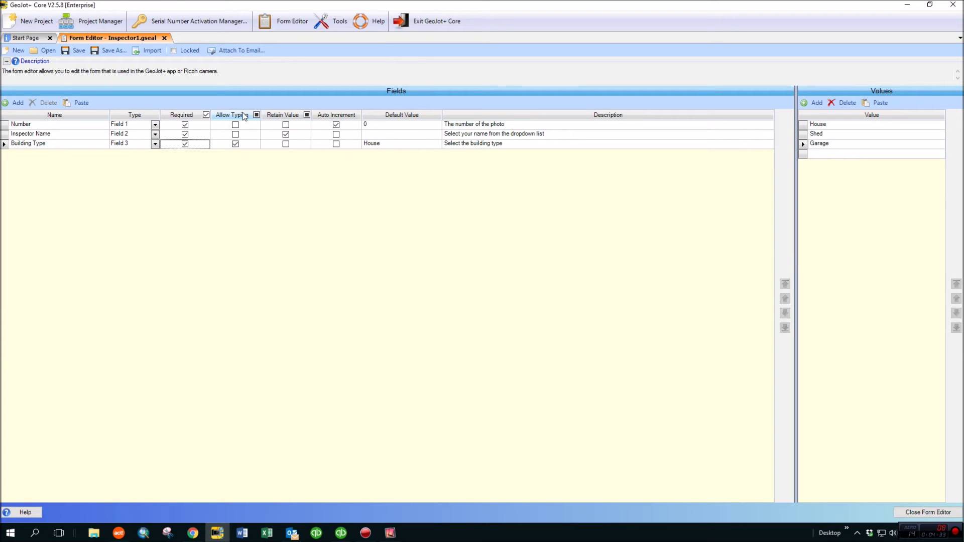
Attach Inspector1.gseal to a new Outlook email, address it to the suggested contact, and send it.
click(238, 51)
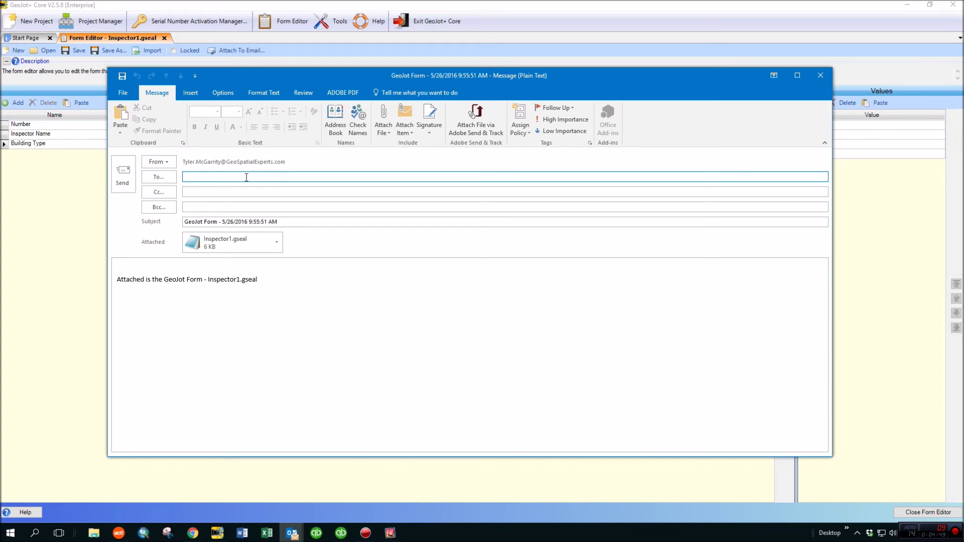
text(g)
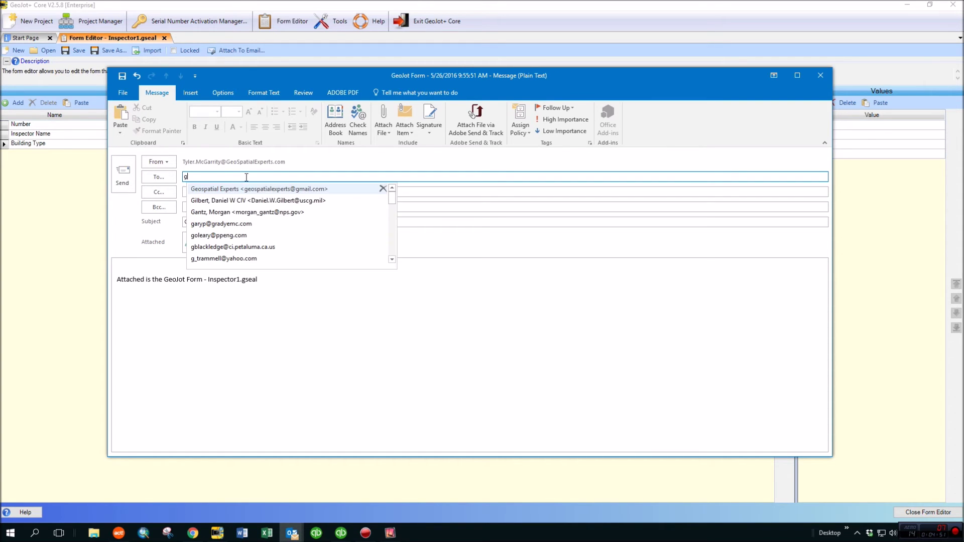
click(246, 191)
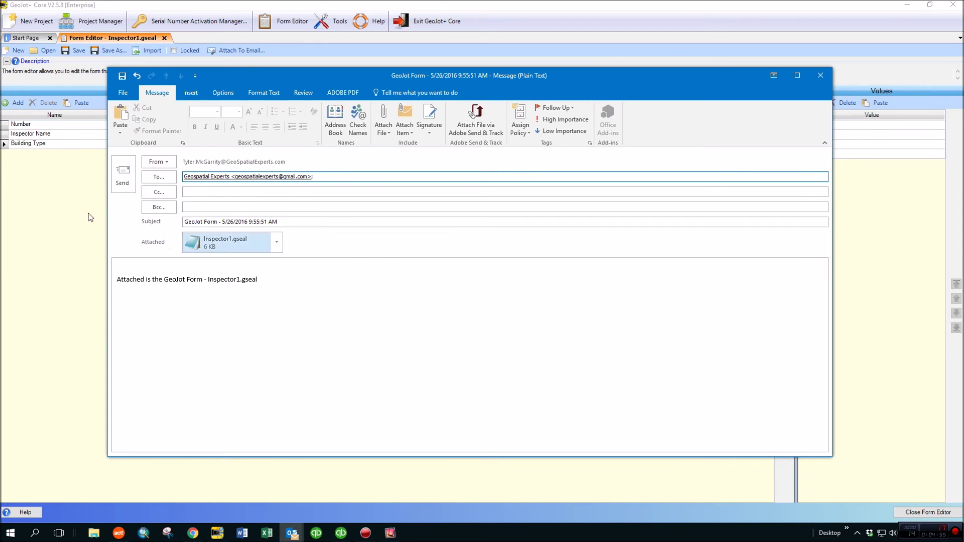
click(123, 173)
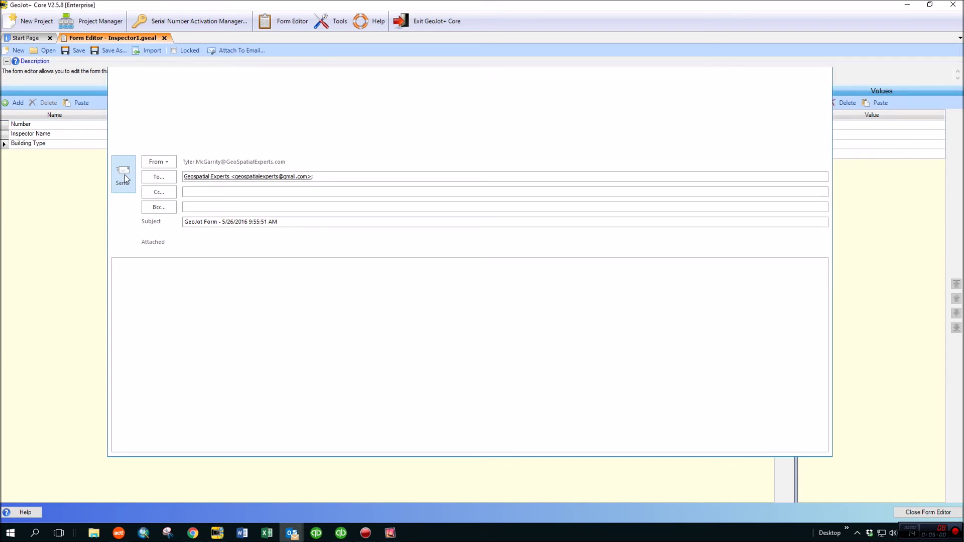
Minimize GeoJot+ Core and enlarge the Reflector window mirroring the phone's received email.
click(913, 7)
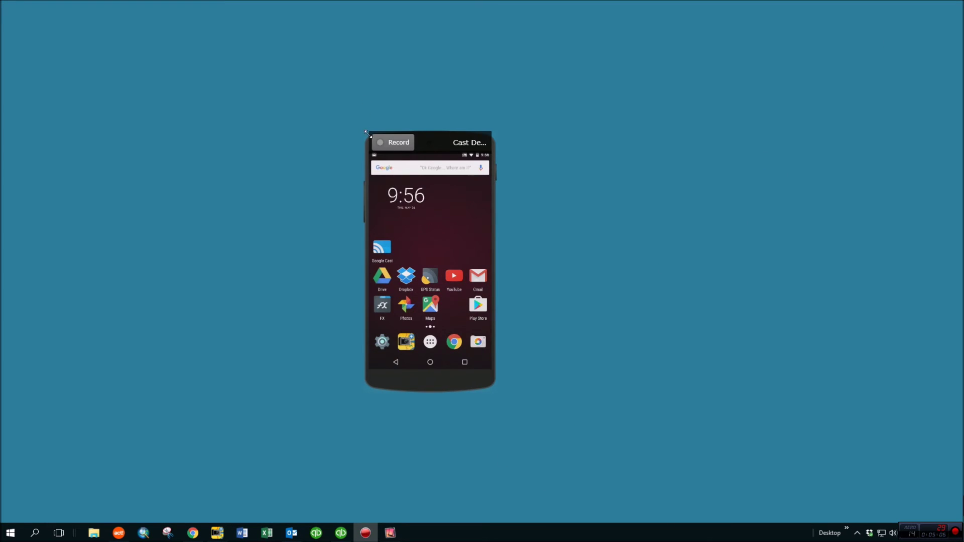
drag(368, 134, 242, 26)
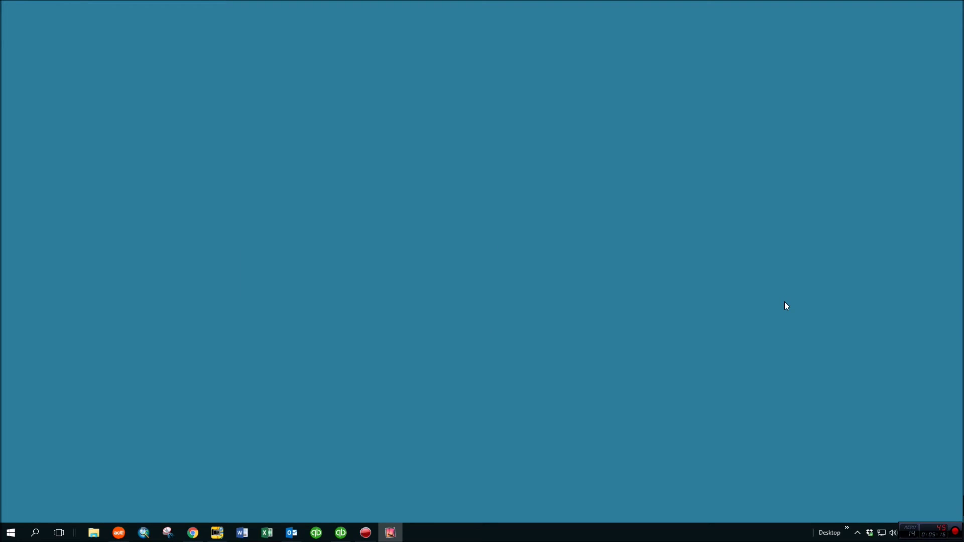
drag(428, 394, 488, 426)
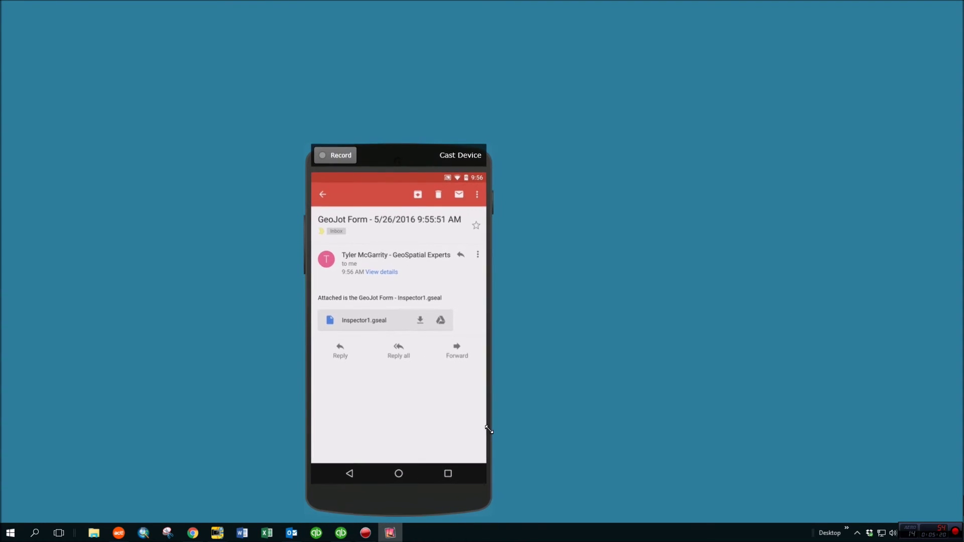
Enlarge the mirrored phone window further by dragging its corner.
drag(309, 153, 234, 17)
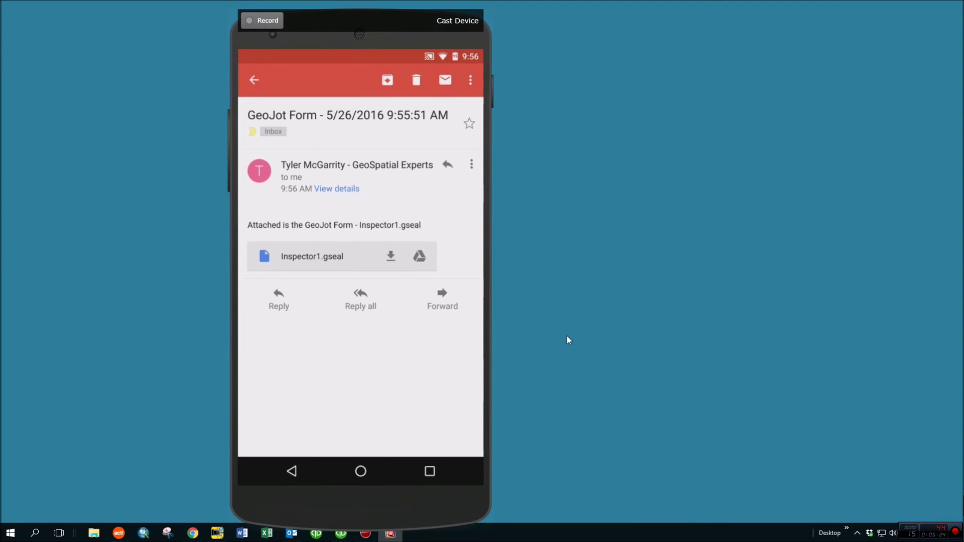